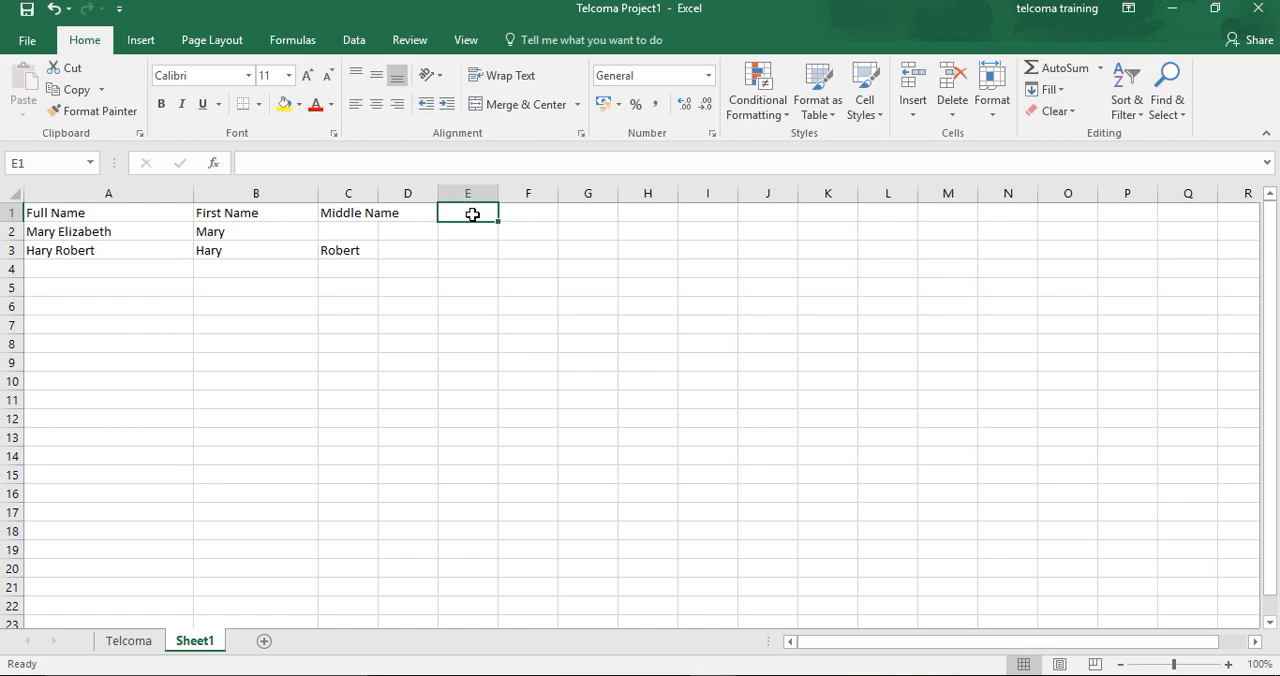
- Open the Insert Function dialog for cell E1 and review the available function categories
click(214, 164)
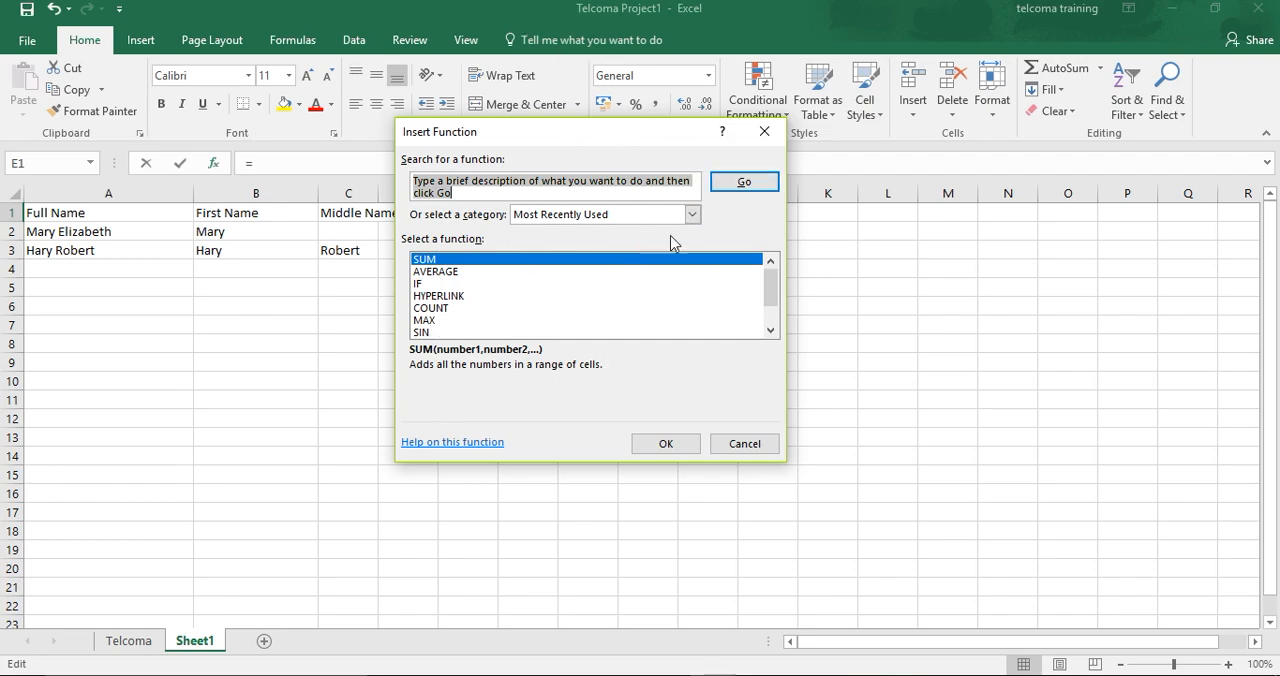
click(517, 194)
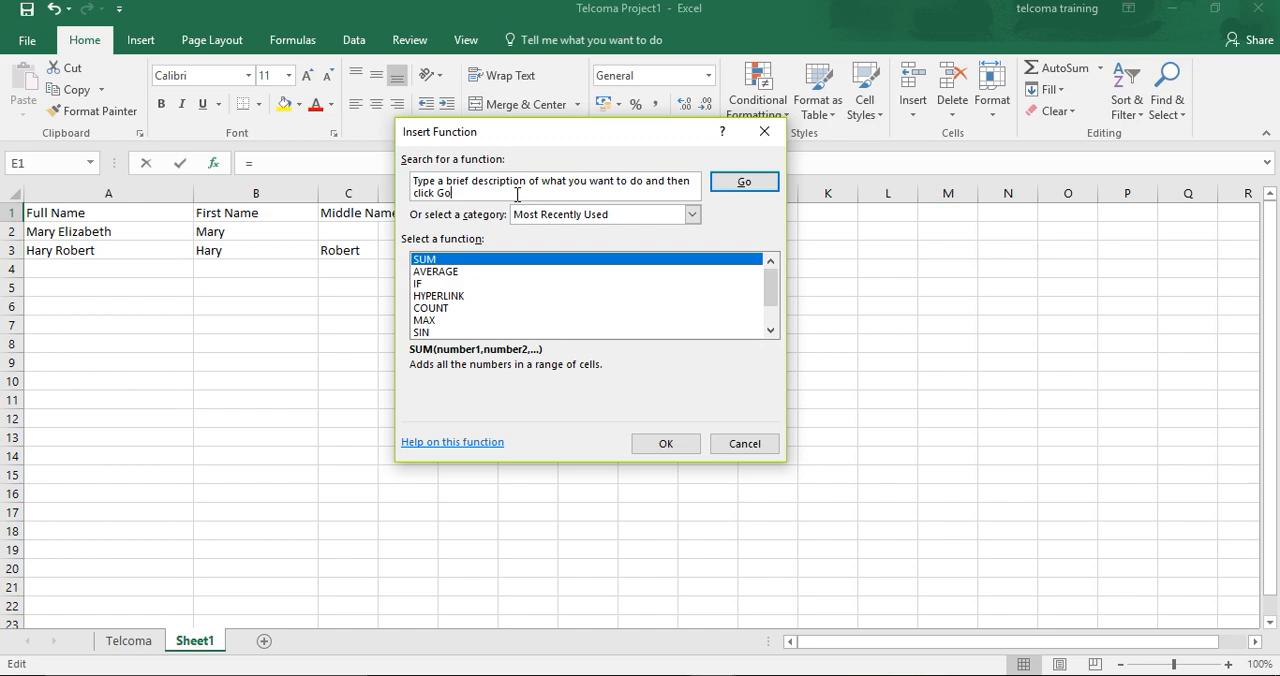
click(692, 215)
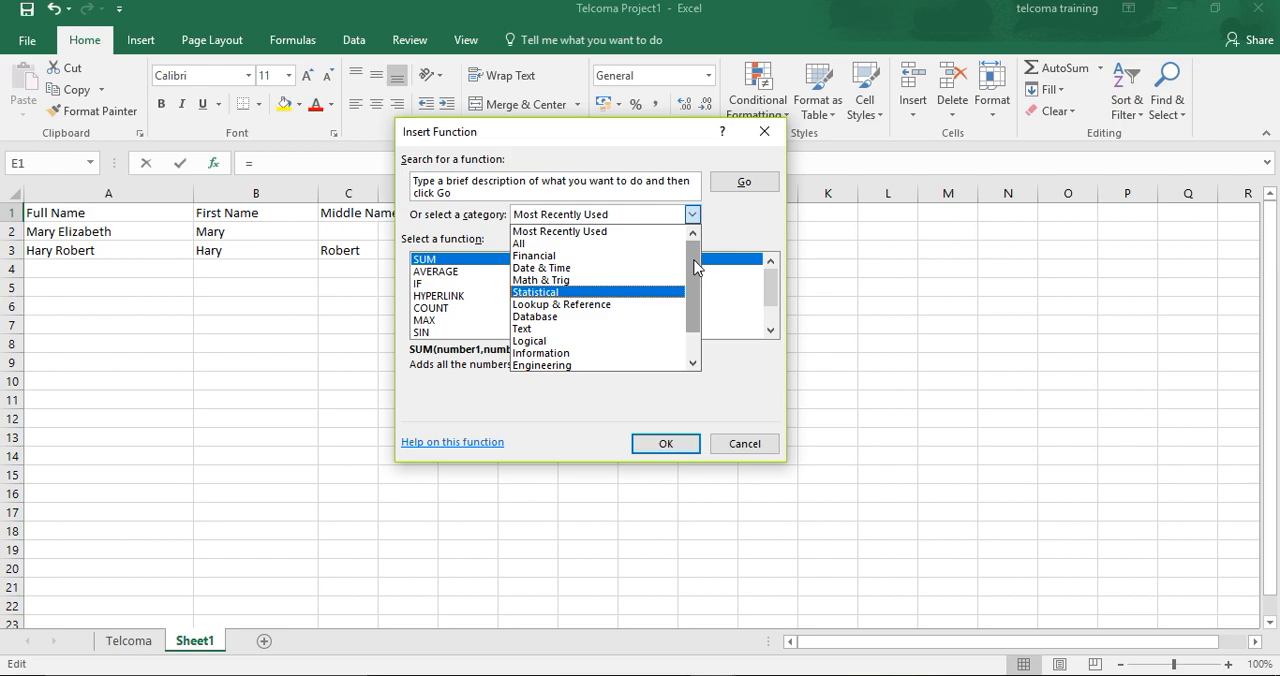
drag(694, 259, 691, 302)
scroll(691, 312, up, 1)
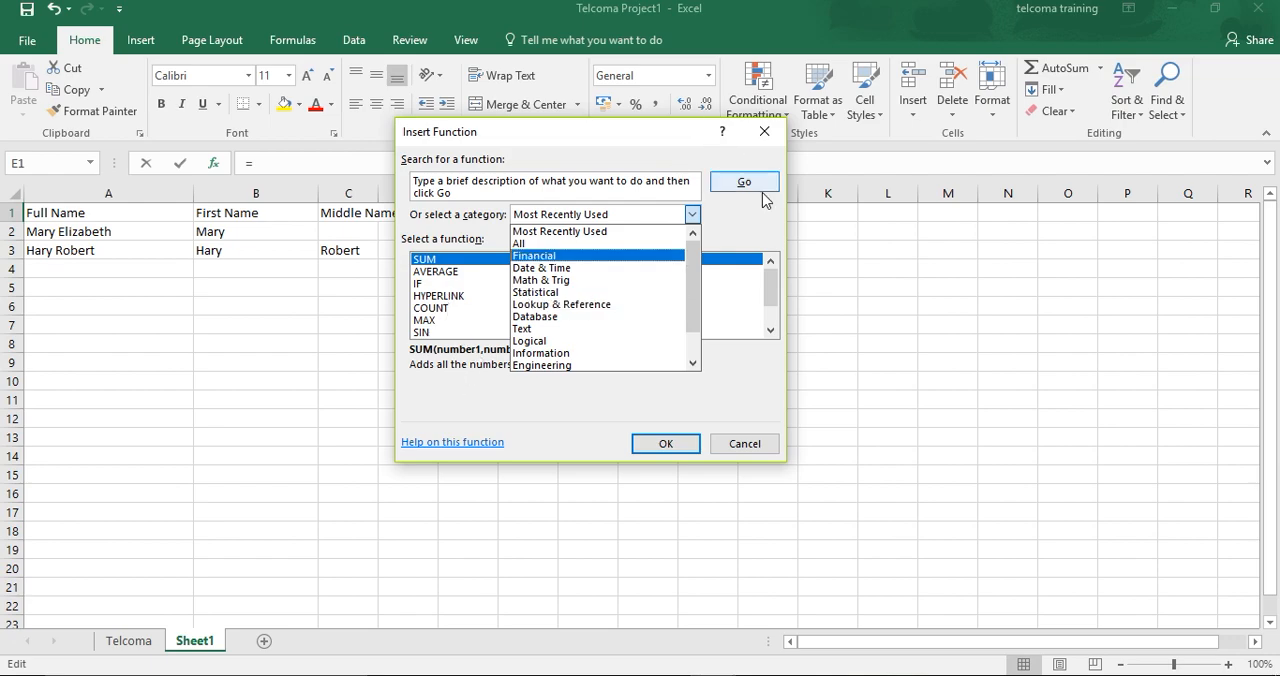
click(743, 243)
- Replace the function search description with "sum"
click(653, 179)
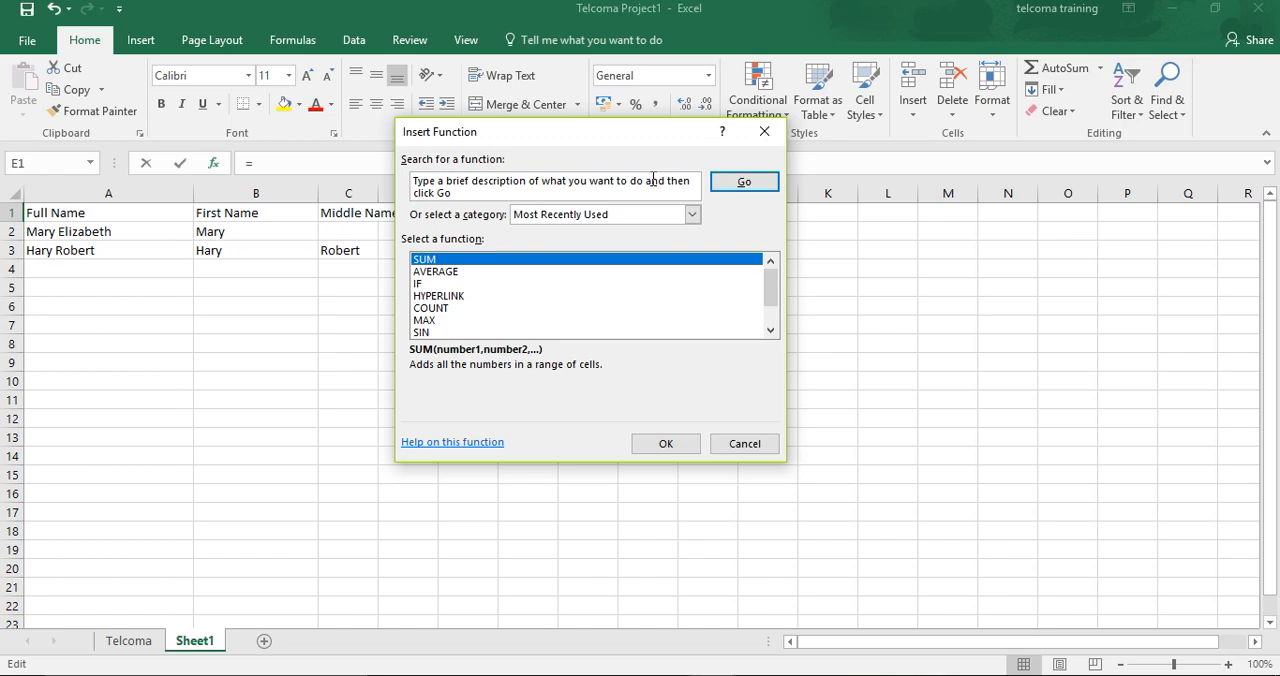
key(BackSpace)
key(BackSpace)
key(BackSpace)
key(BackSpace)
key(BackSpace)
key(BackSpace)
key(BackSpace)
key(BackSpace)
key(BackSpace)
key(BackSpace)
key(BackSpace)
key(BackSpace)
key(BackSpace)
key(BackSpace)
key(BackSpace)
key(BackSpace)
key(BackSpace)
key(BackSpace)
key(BackSpace)
key(BackSpace)
key(BackSpace)
key(BackSpace)
key(BackSpace)
key(BackSpace)
key(BackSpace)
key(BackSpace)
key(BackSpace)
key(BackSpace)
key(BackSpace)
key(BackSpace)
key(BackSpace)
key(BackSpace)
key(BackSpace)
key(BackSpace)
key(BackSpace)
key(BackSpace)
key(BackSpace)
key(BackSpace)
key(BackSpace)
key(BackSpace)
text(s)
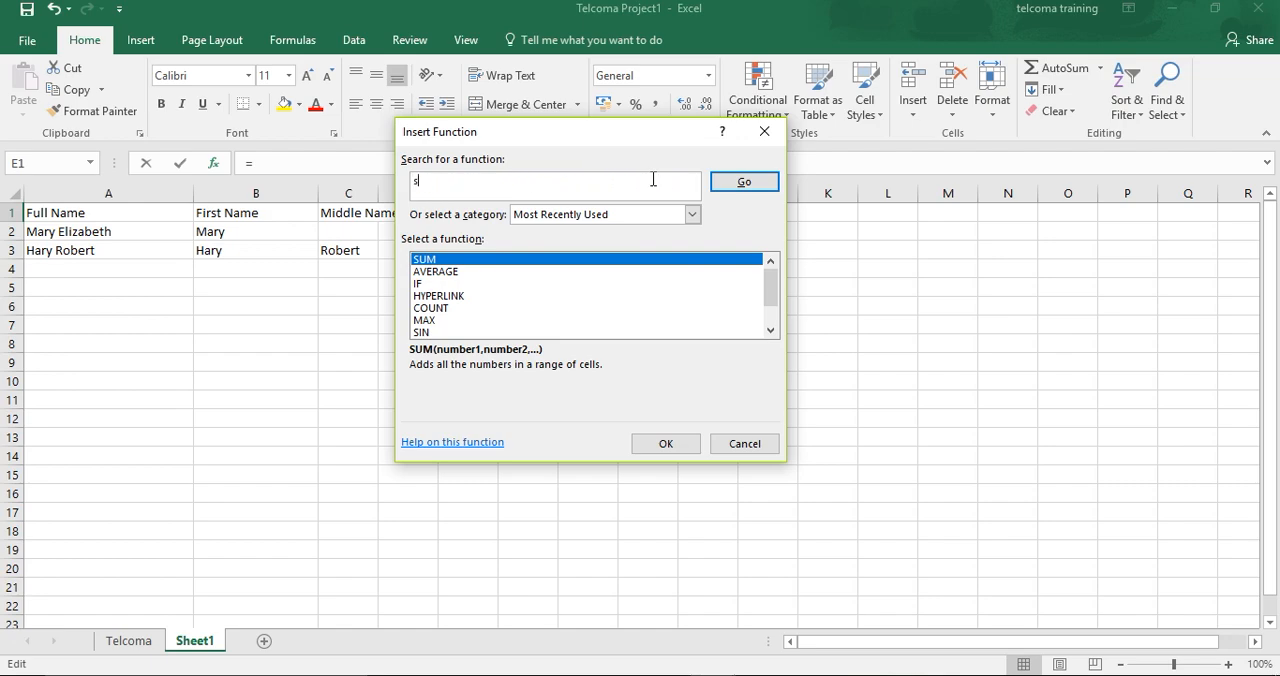
text(um)
- Review the descriptions of functions such as AVERAGE, HYPERLINK, COUNT and IF, and close the function dialog without inserting one
mouse_move(774, 292)
mouse_down()
mouse_move(770, 331)
mouse_move(775, 288)
mouse_move(767, 330)
mouse_move(770, 300)
mouse_up()
click(433, 273)
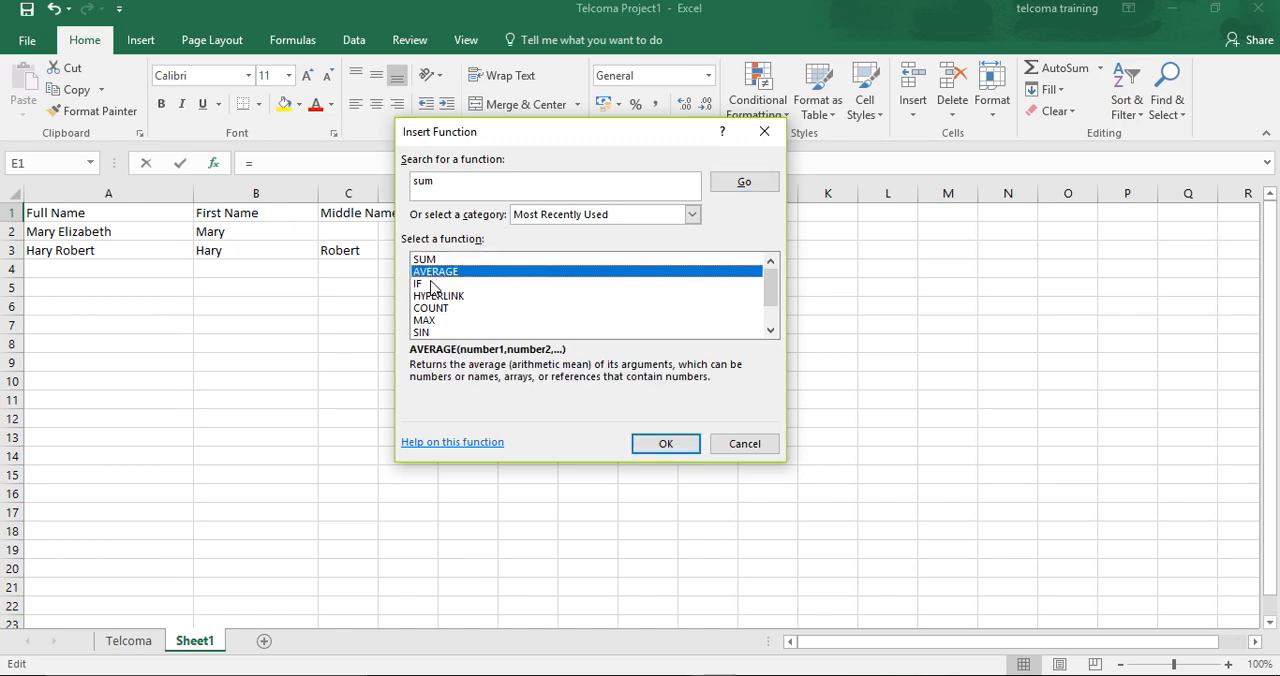
click(436, 297)
click(439, 309)
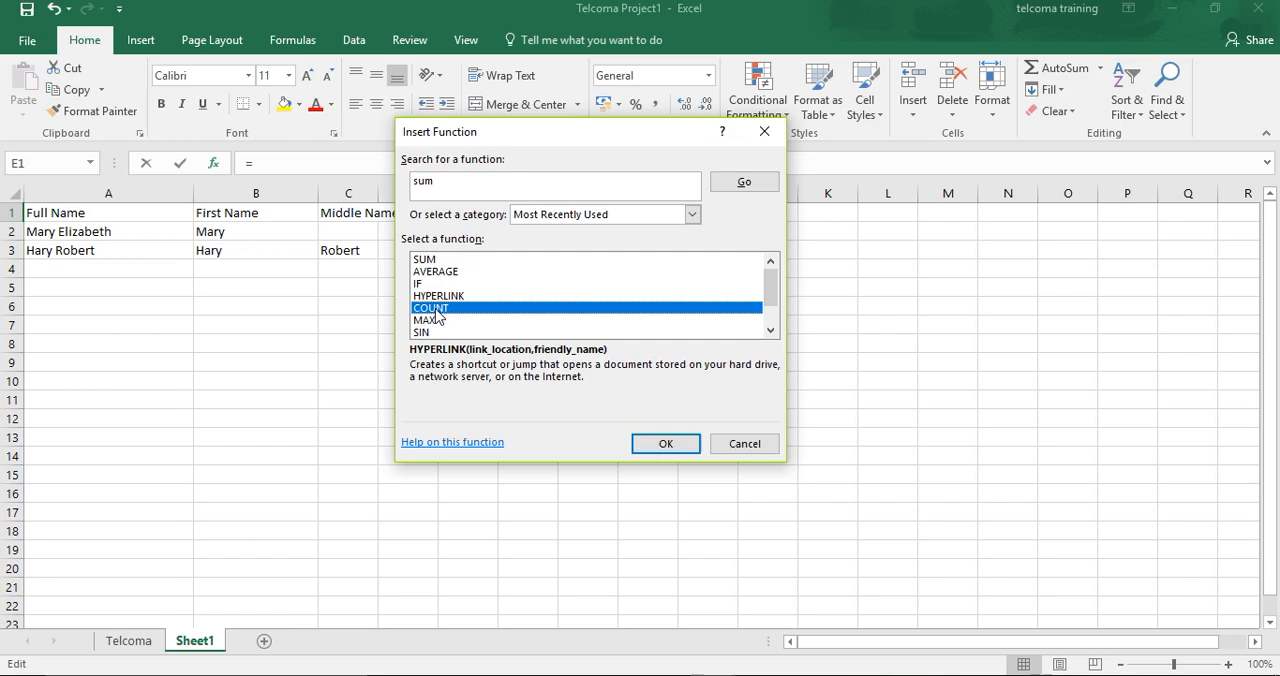
click(433, 284)
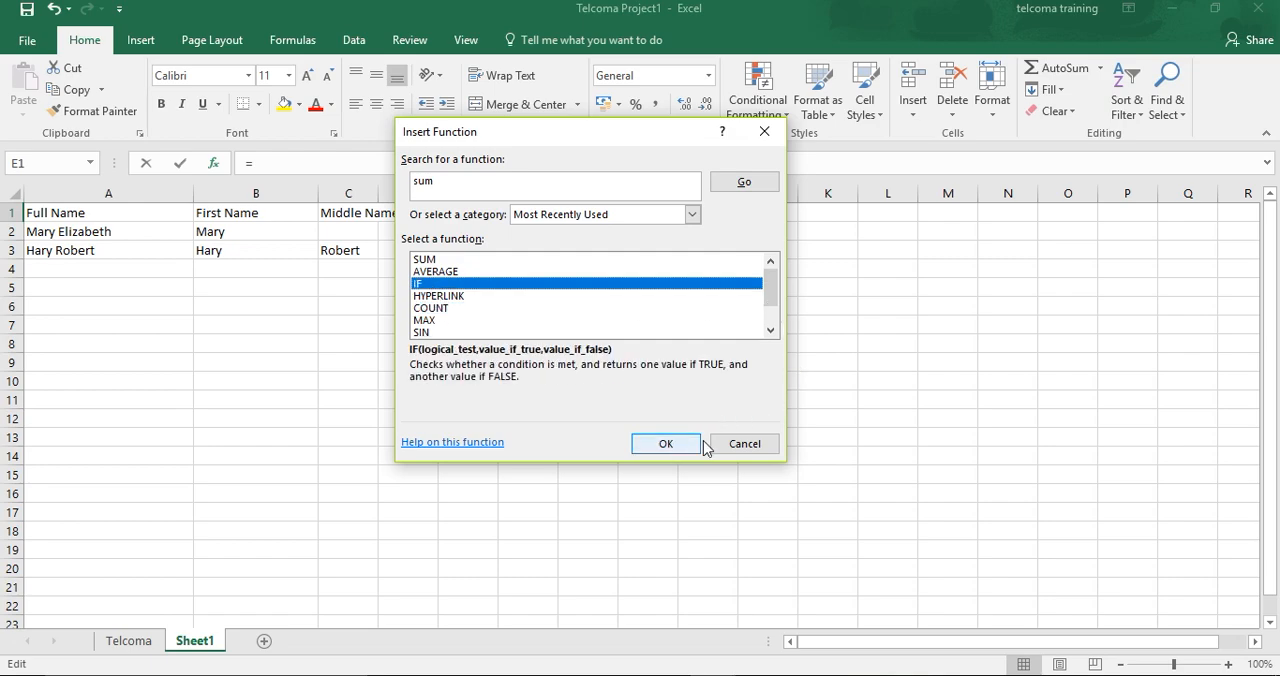
click(737, 446)
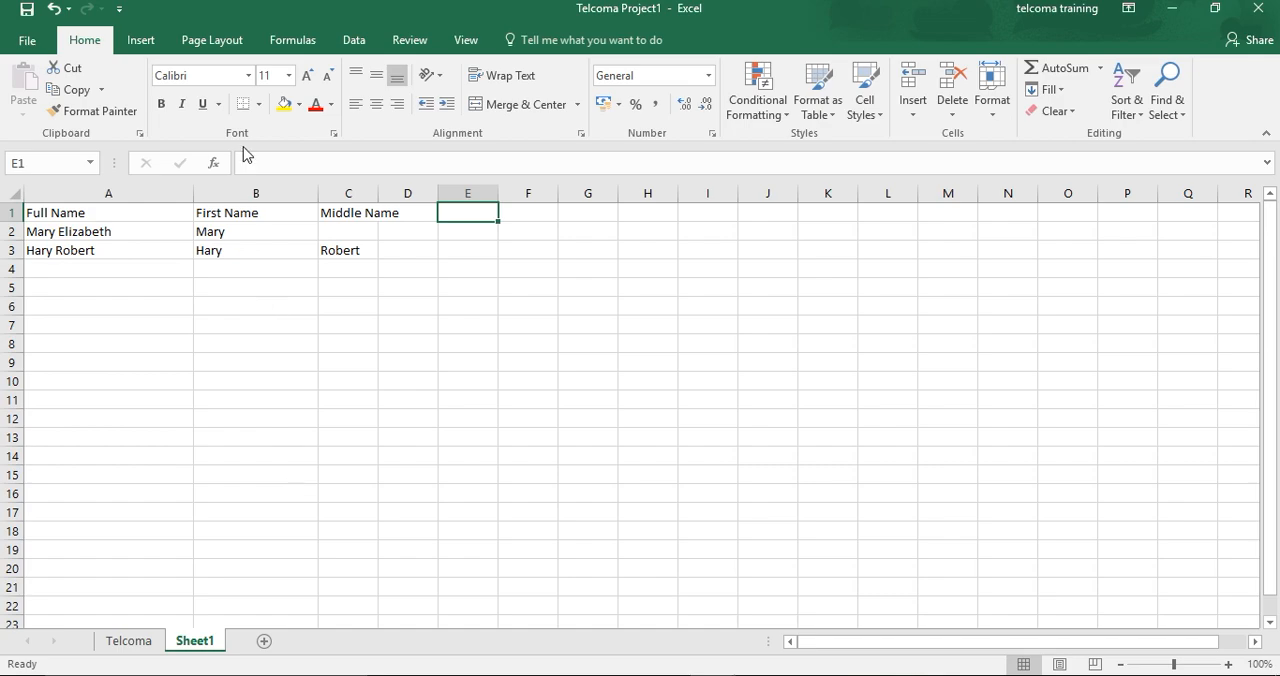
- Add a new blank worksheet to the workbook and switch to the Telcoma sheet
click(231, 305)
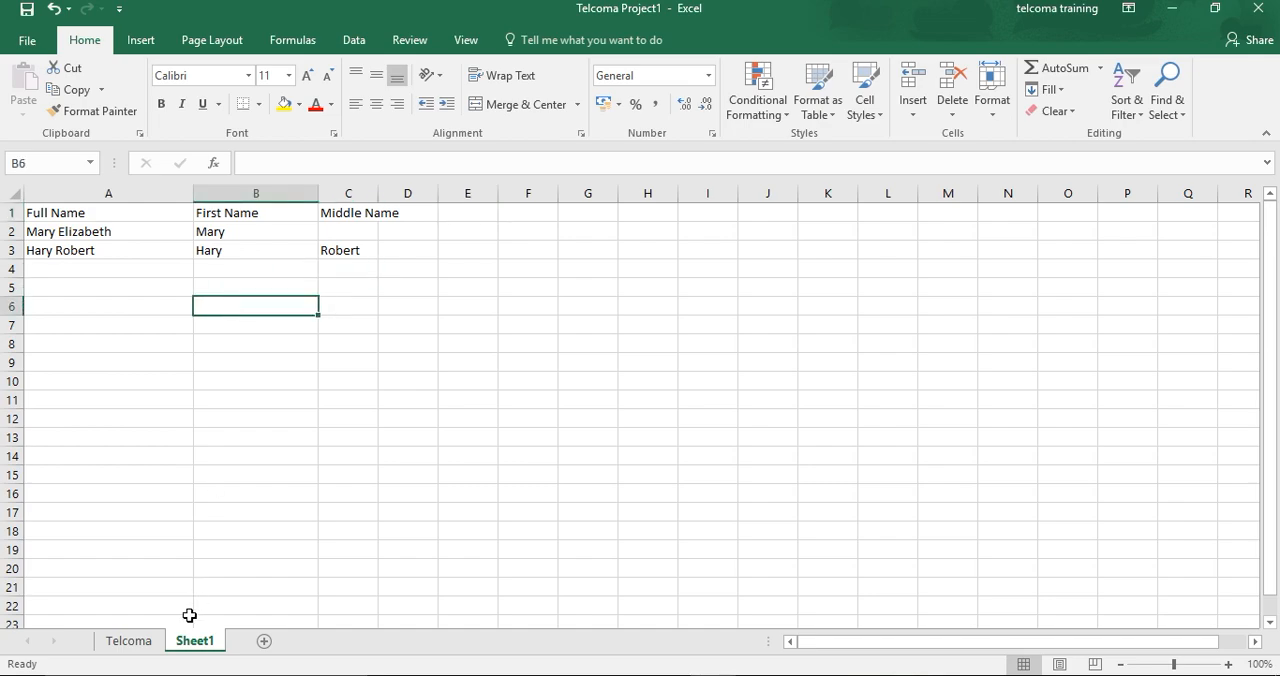
click(306, 641)
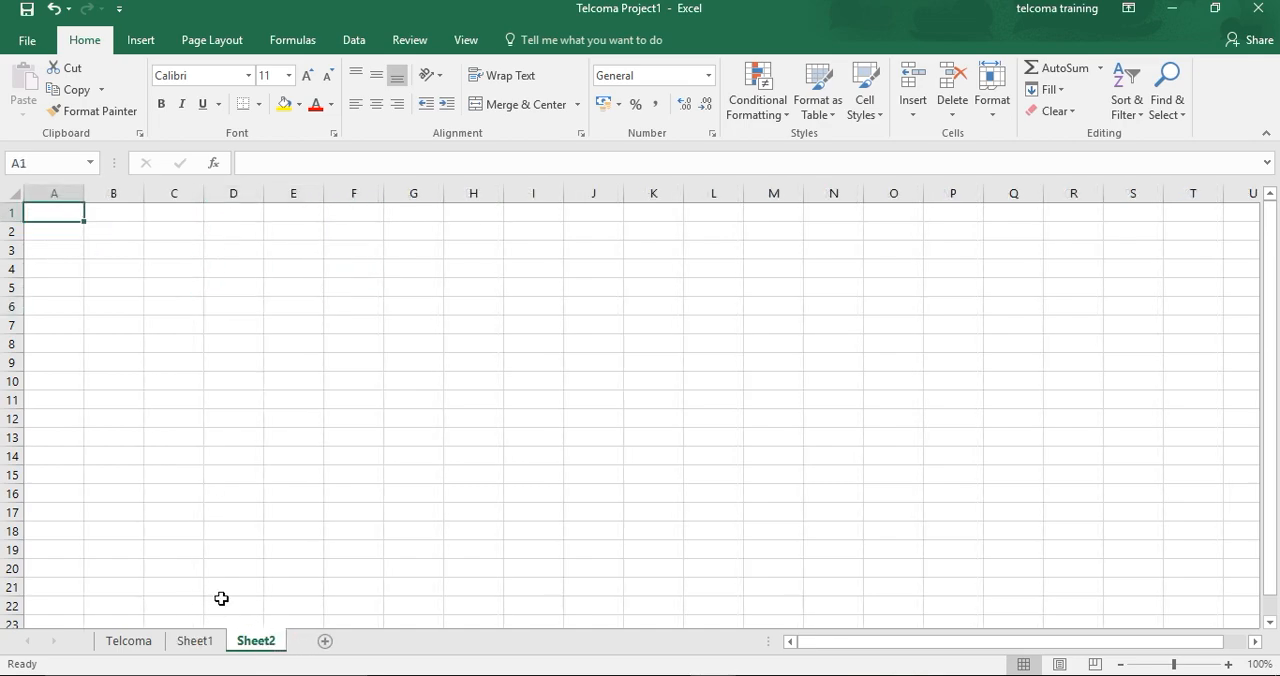
click(121, 648)
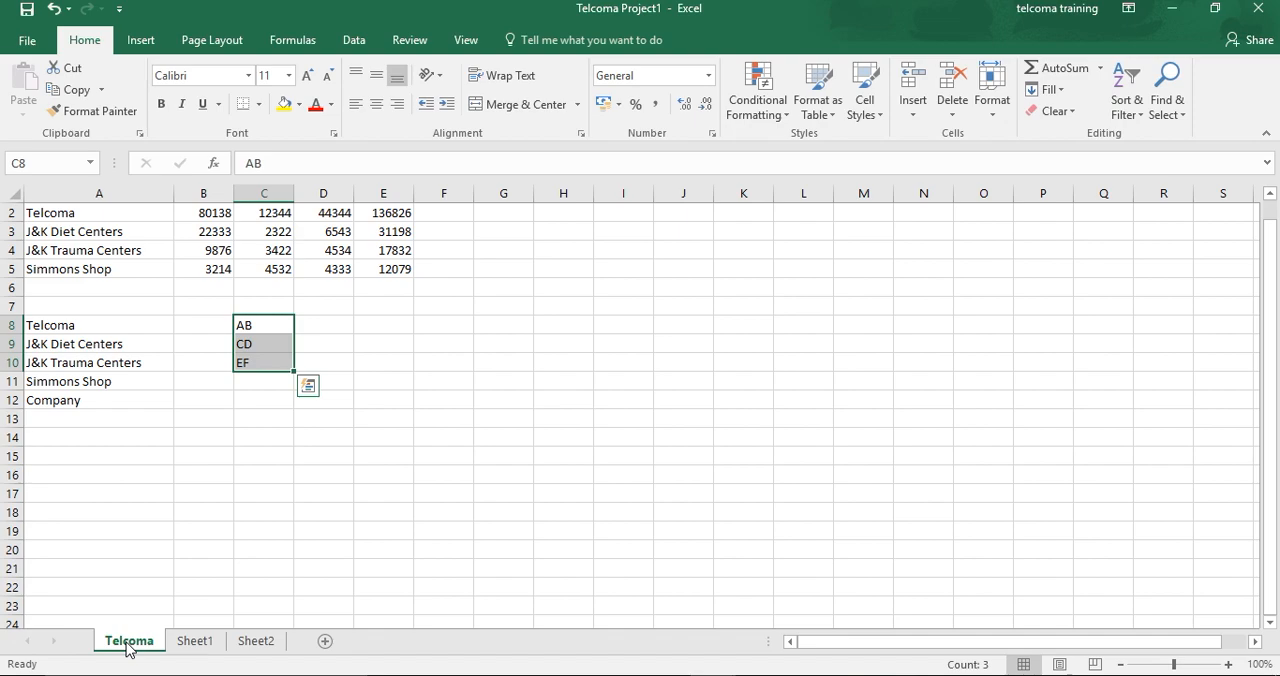
- Select the range C2:D5 on the Telcoma sheet and start inserting the SUM function
click(262, 210)
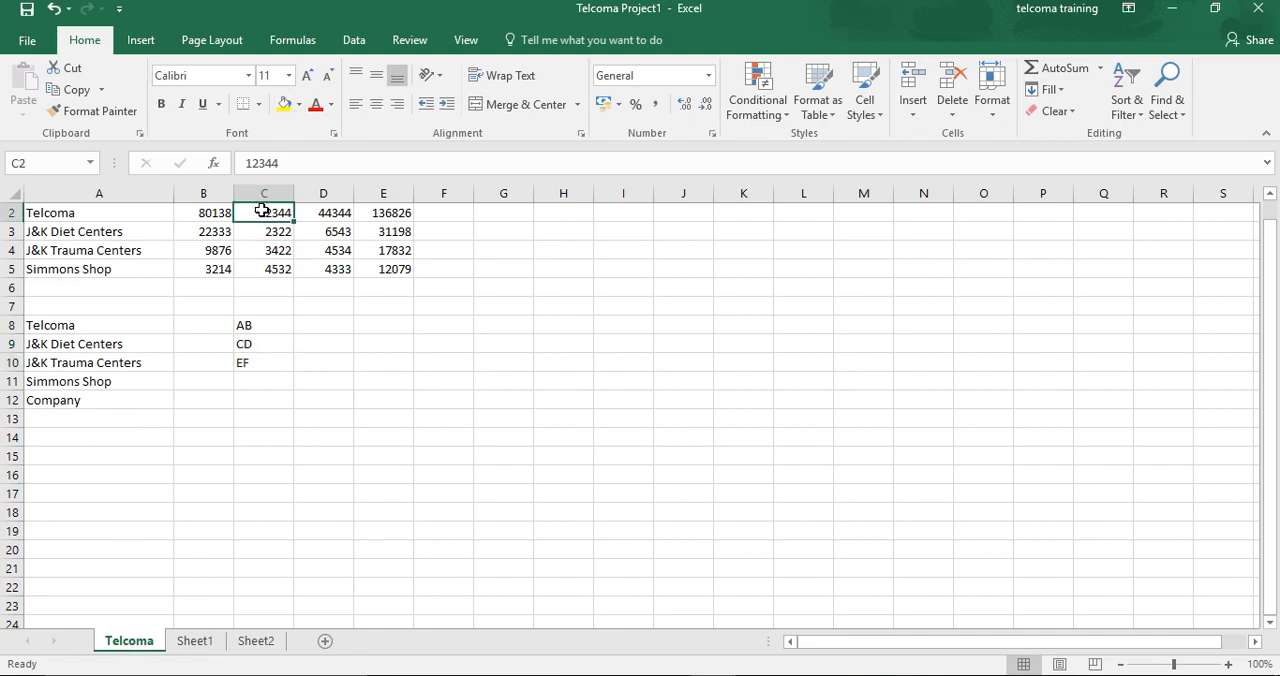
key(shift+Right)
key(shift+Down)
key(shift+Down)
key(shift+Down)
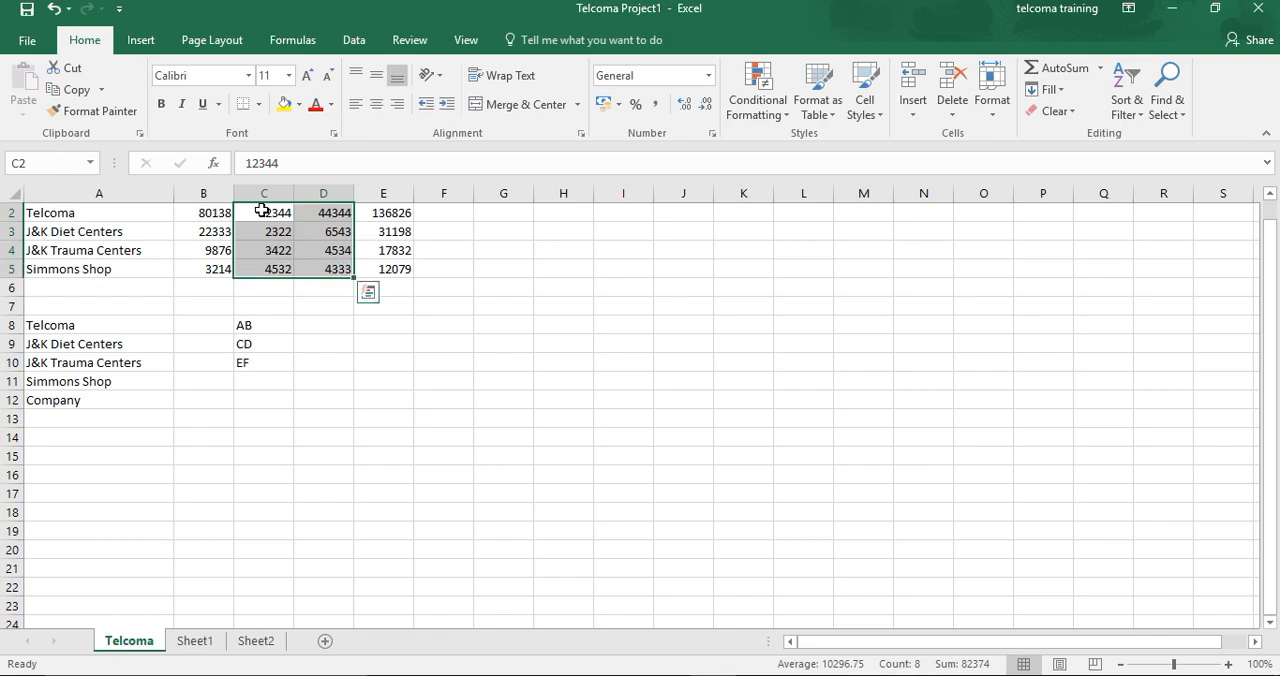
click(219, 166)
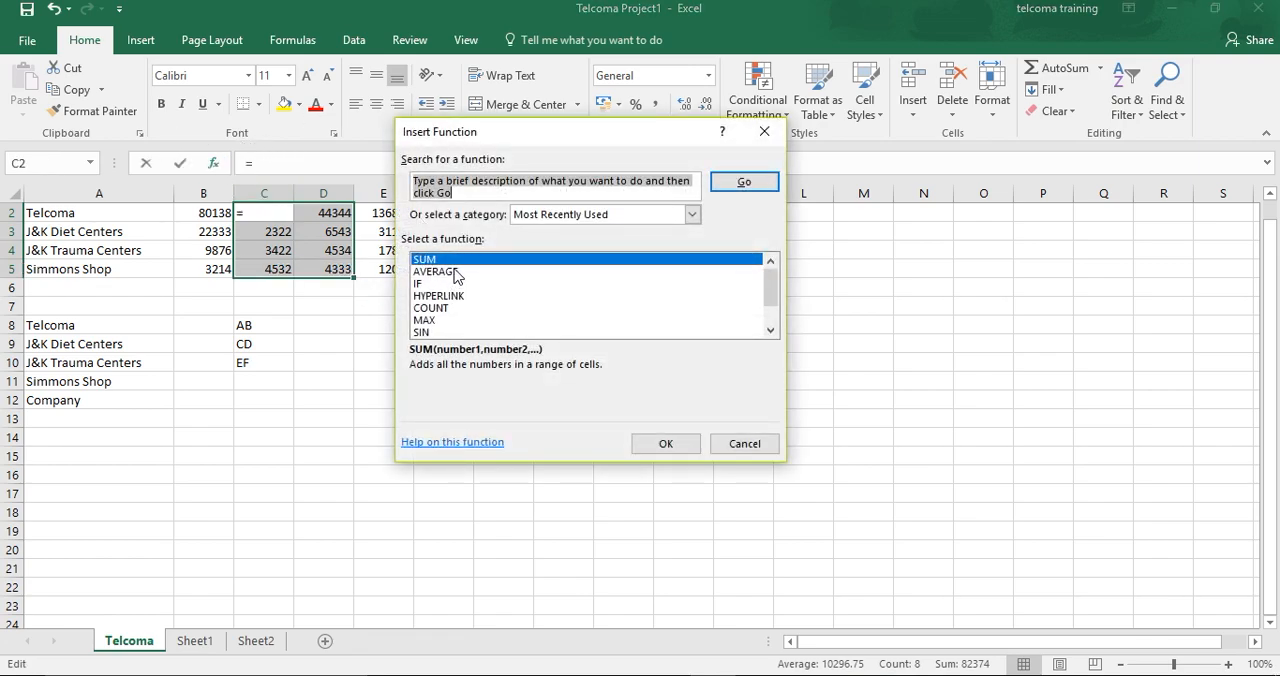
click(660, 447)
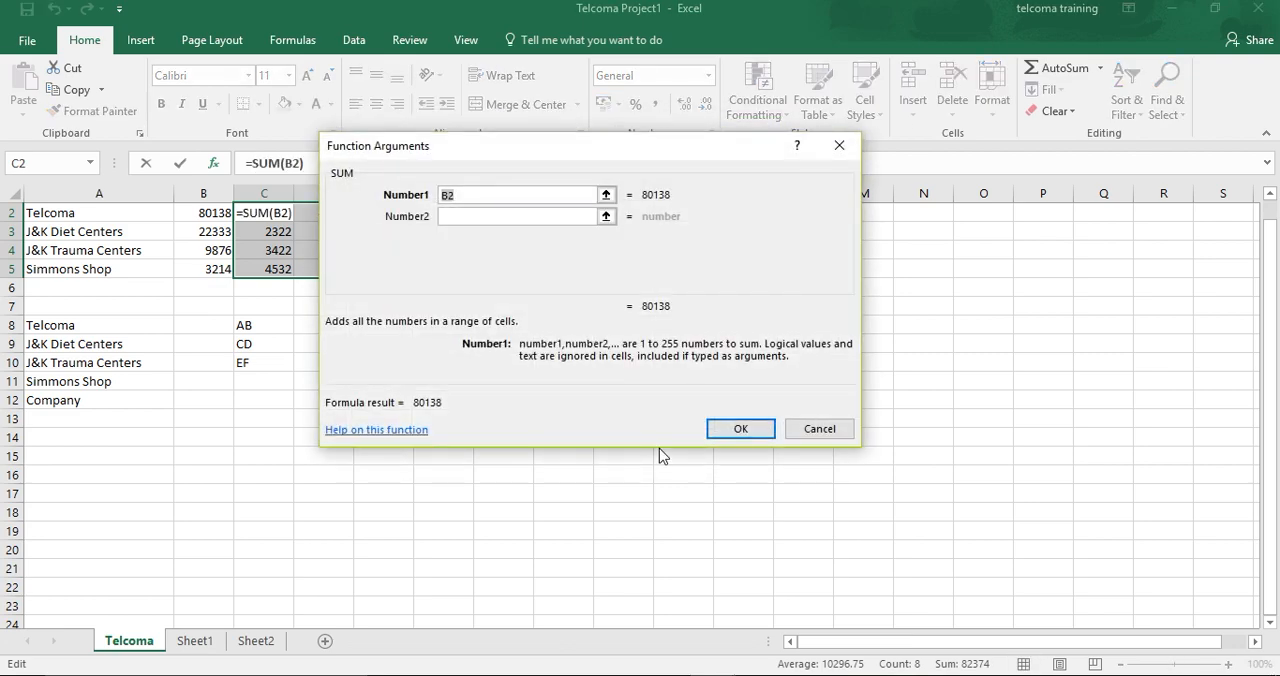
- Try to sum B2, D2 and E2 in cell C2, keeping B2 as the first argument and adding D2 and E2
drag(556, 152, 717, 246)
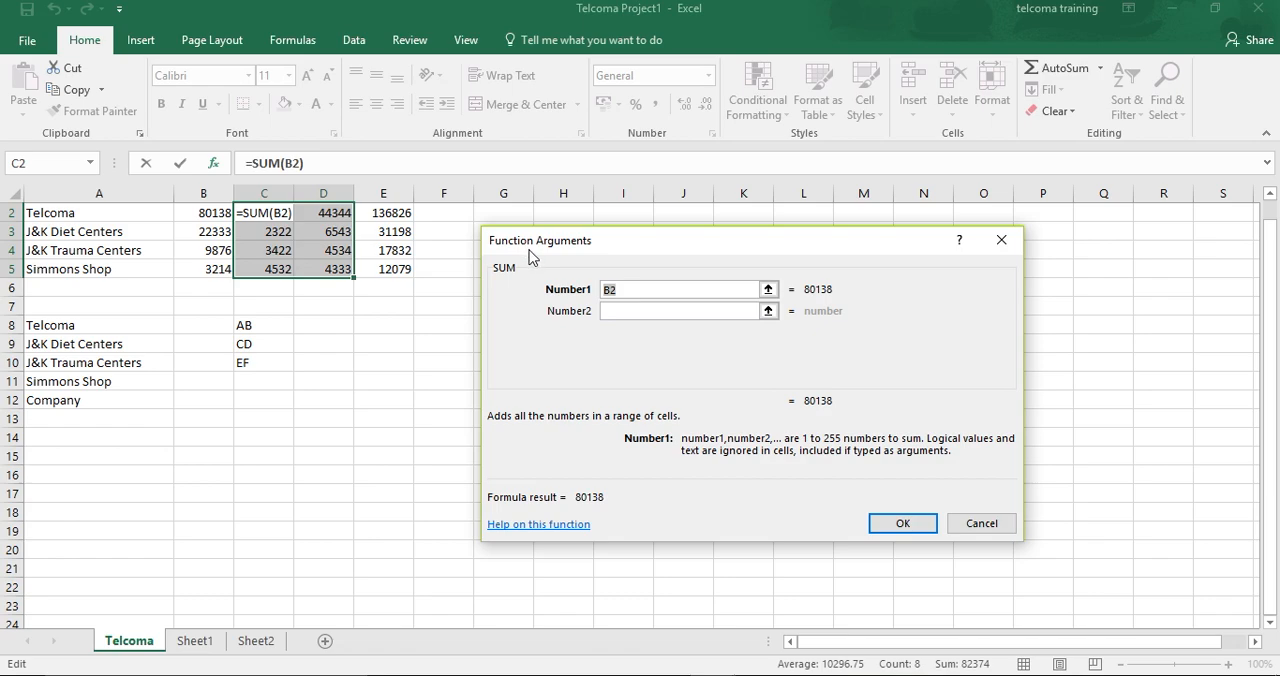
click(638, 313)
text(D2)
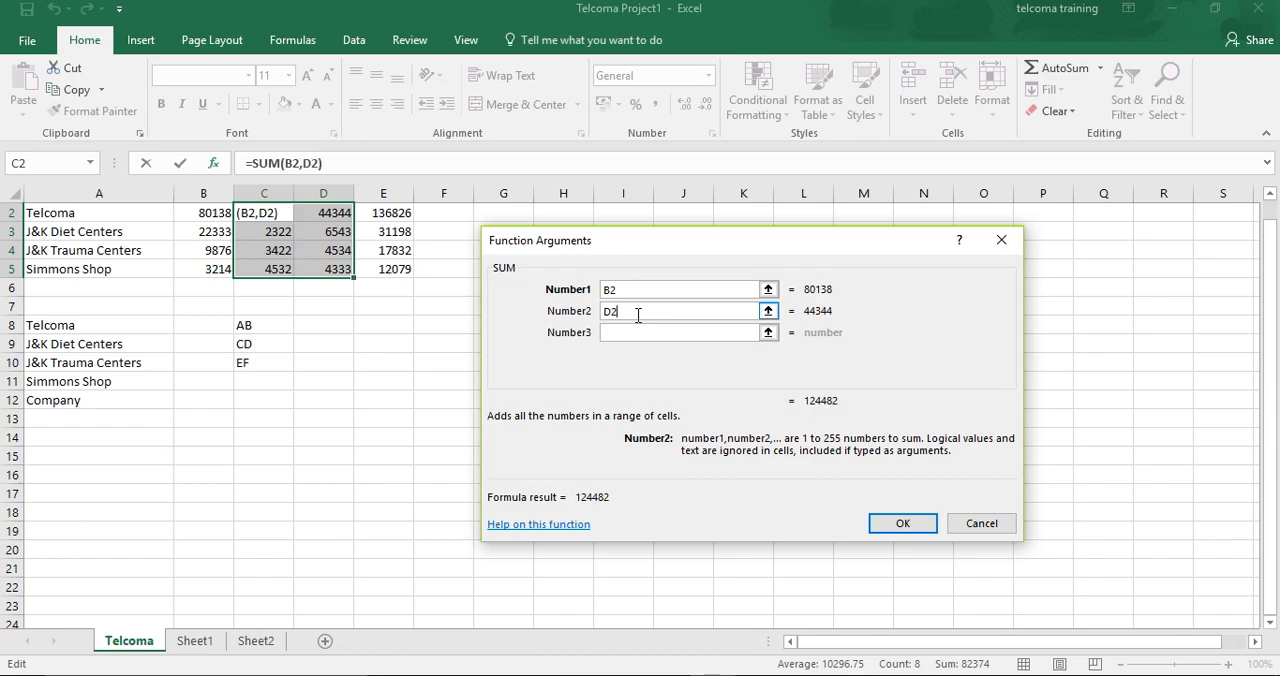
click(640, 333)
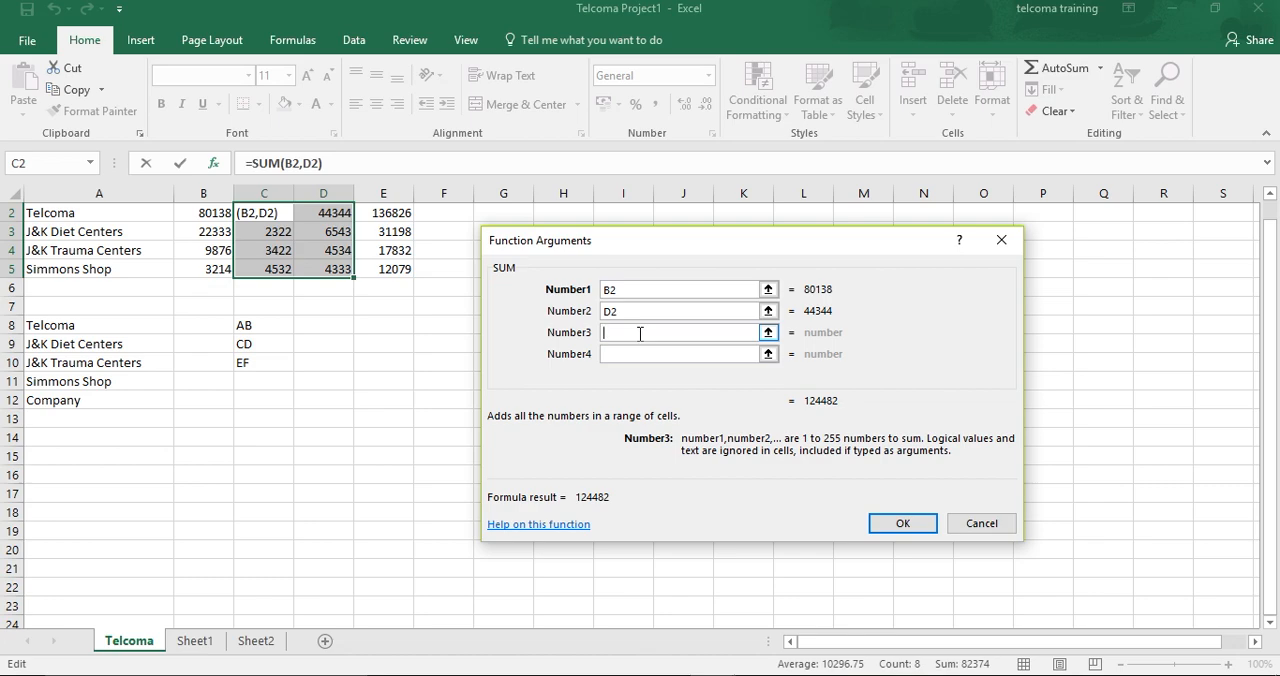
text(E2)
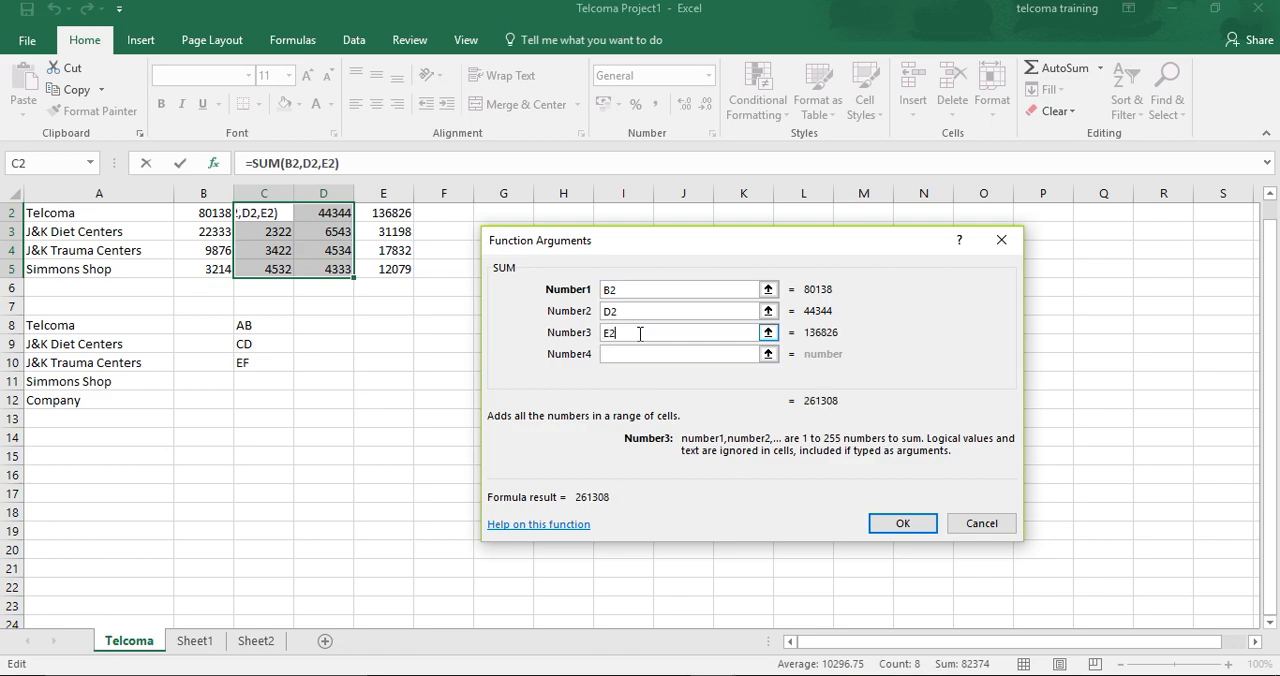
click(768, 355)
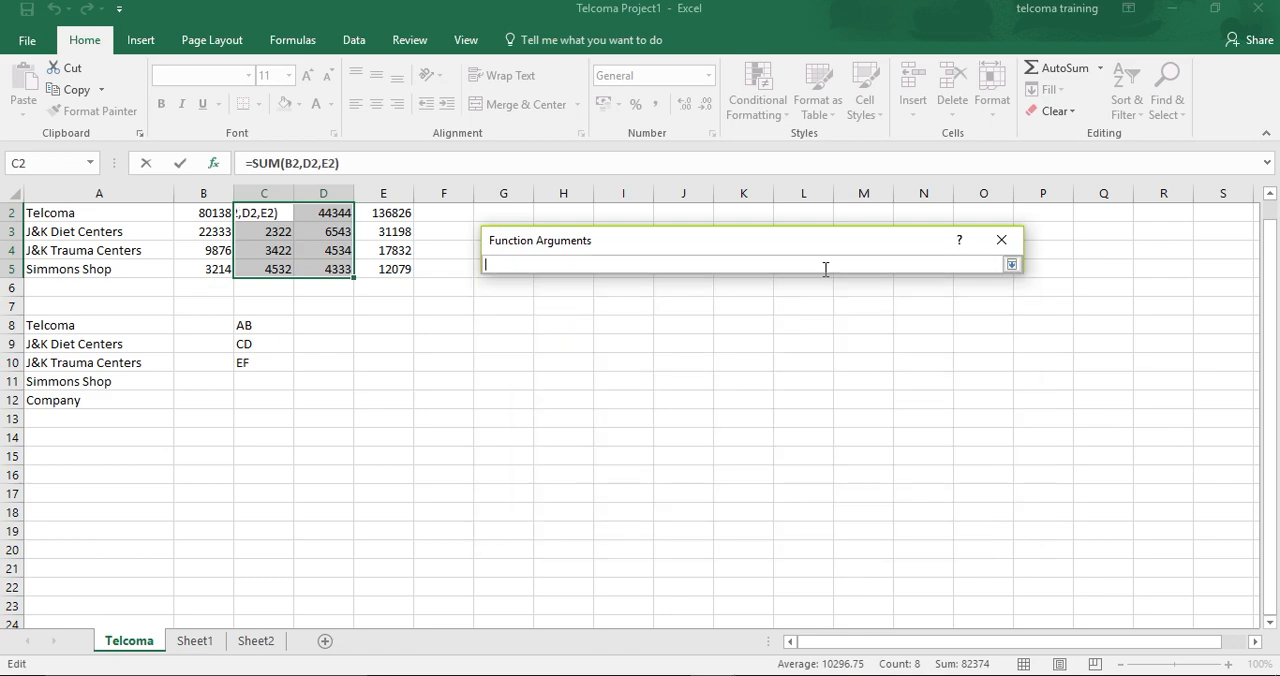
click(1001, 241)
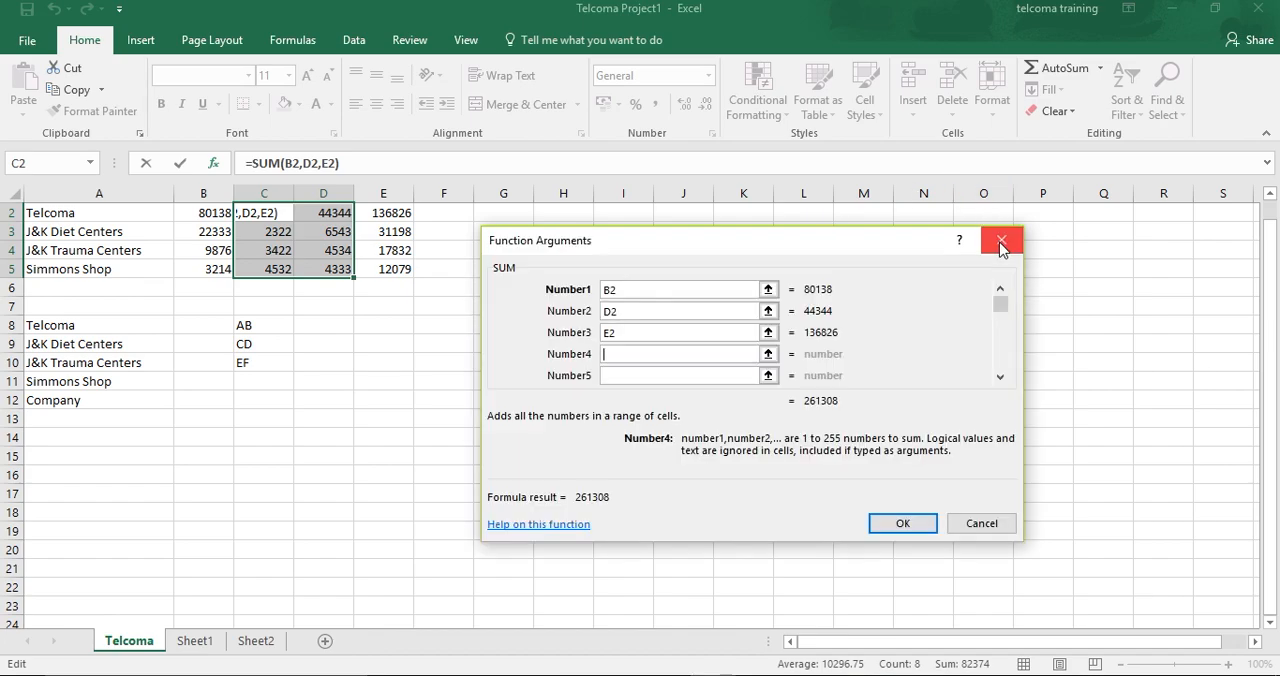
click(903, 524)
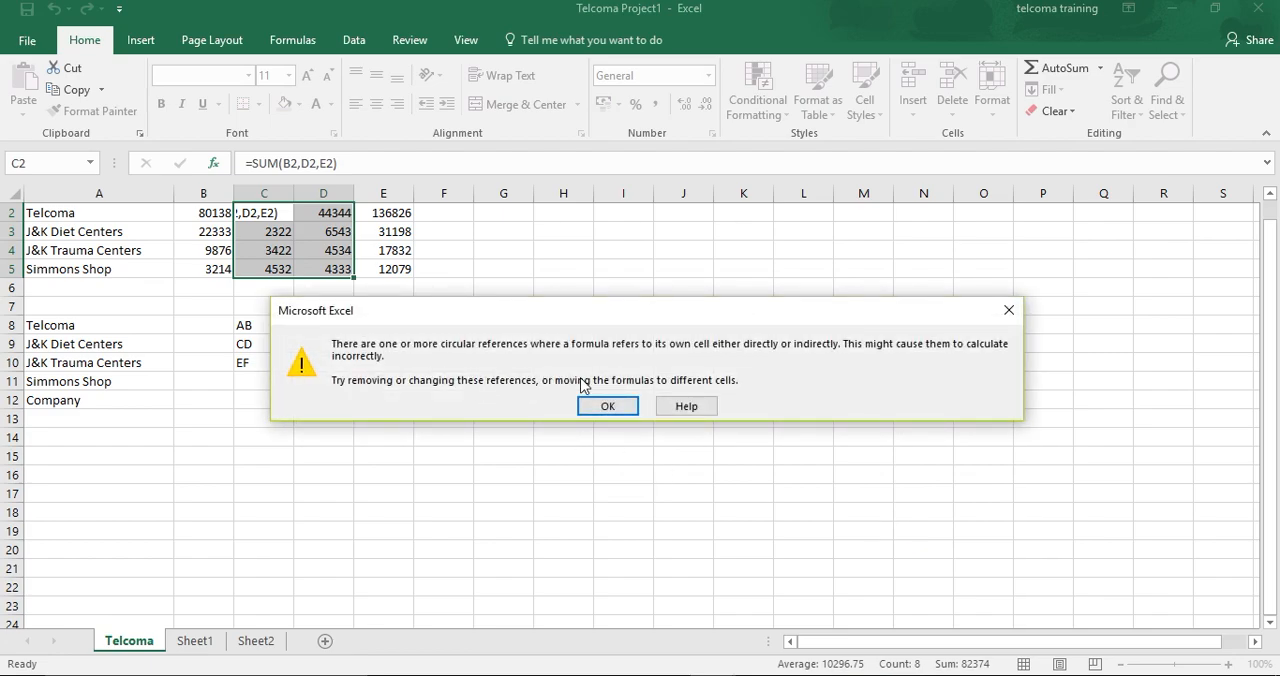
click(605, 407)
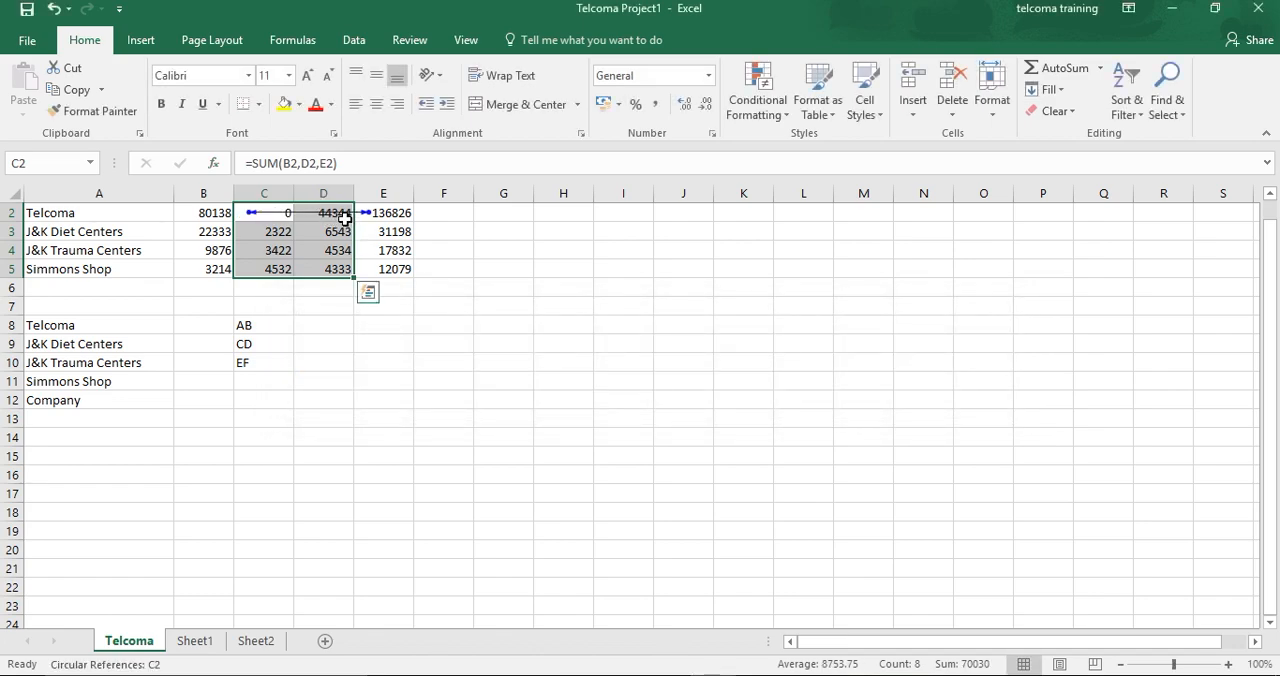
- Undo the SUM formula in C2 and fill the number series from C2:D5 across into E2:E5
click(377, 215)
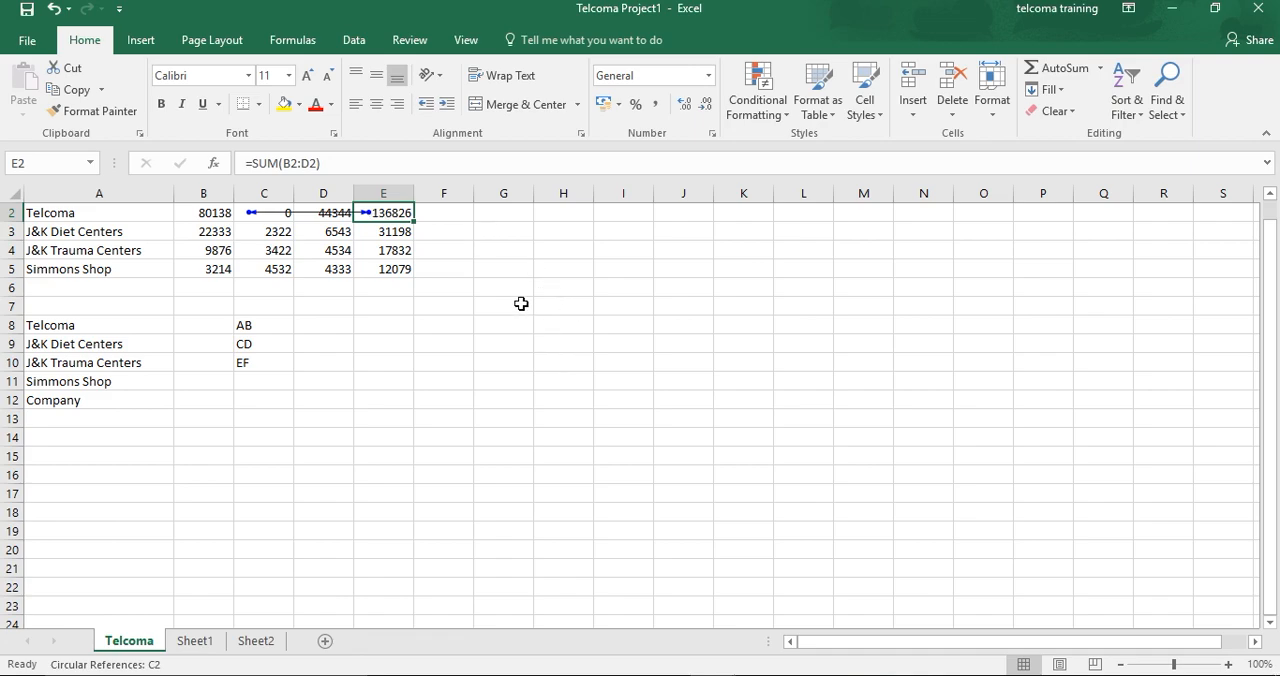
key(ctrl+z)
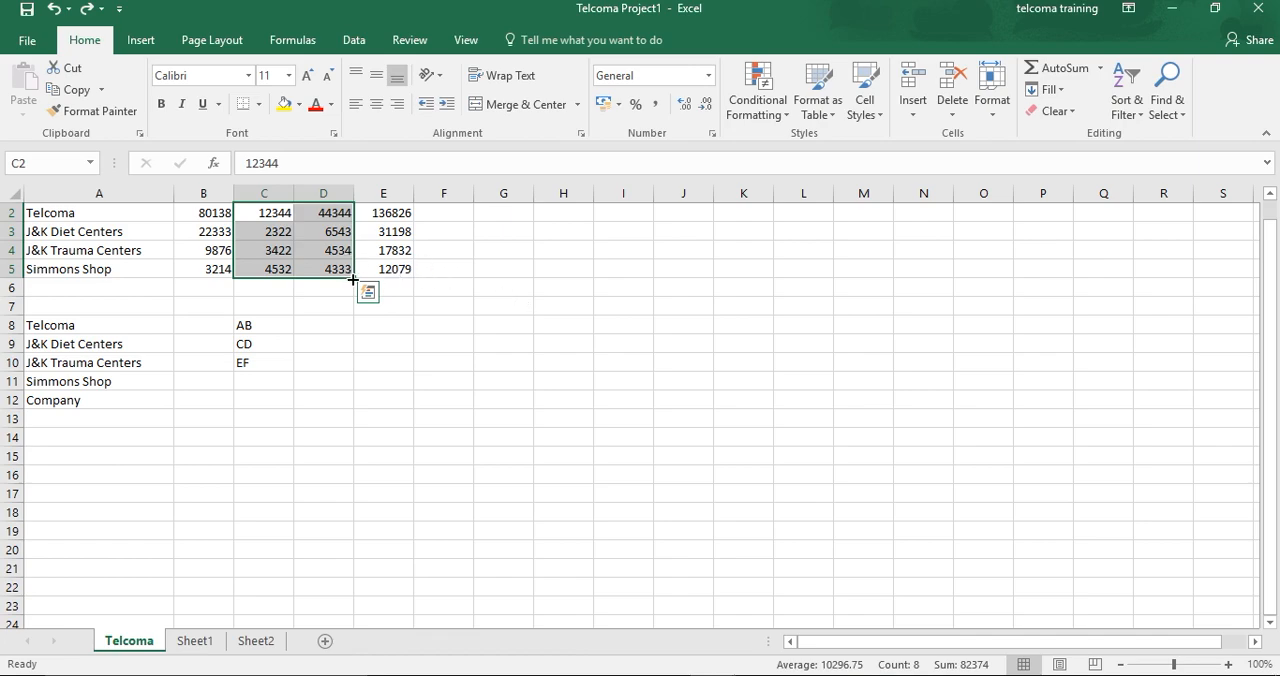
drag(353, 278, 401, 282)
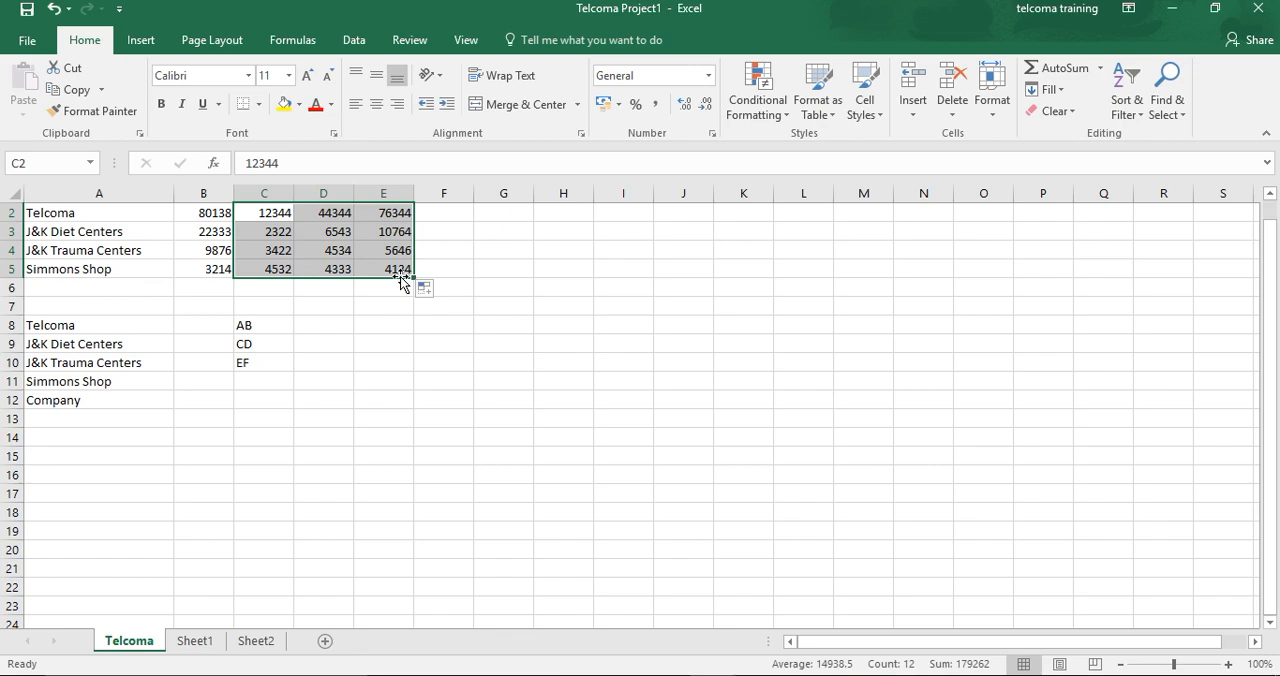